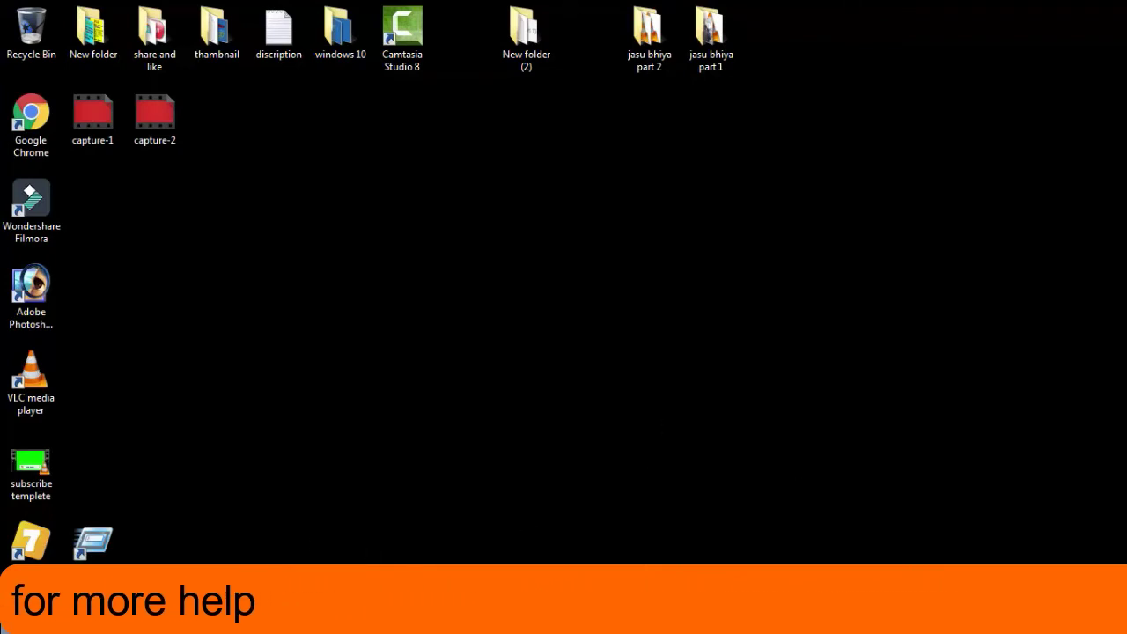
- Launch the Run dialog from the Start menu with devmgmt.msc in the Open box
key("super")
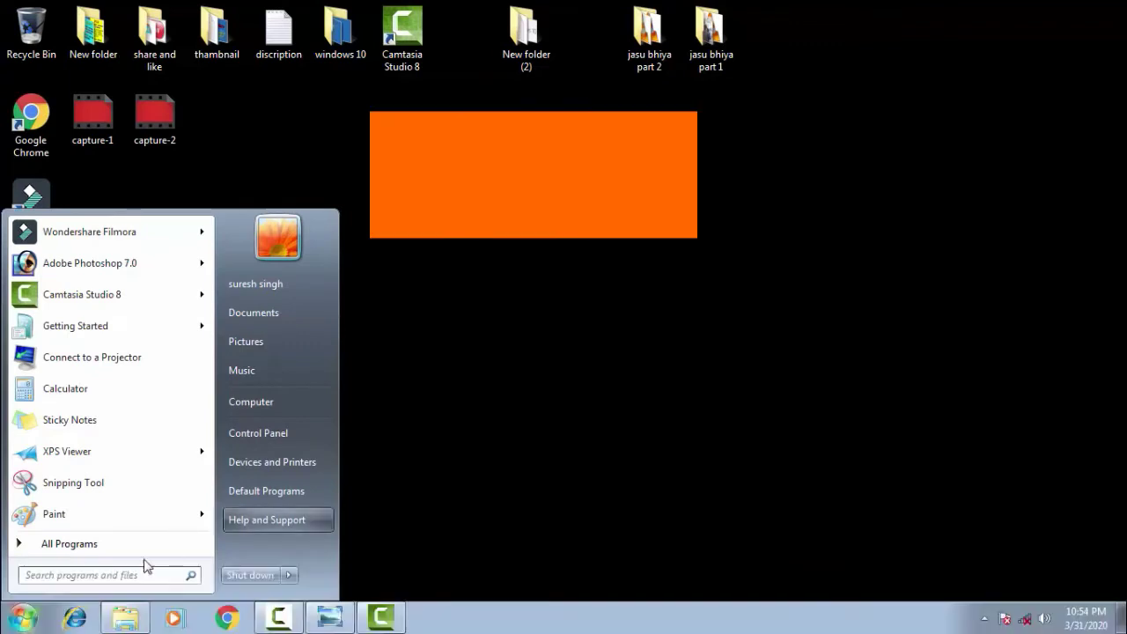
left_click(438, 521)
double_click(99, 556)
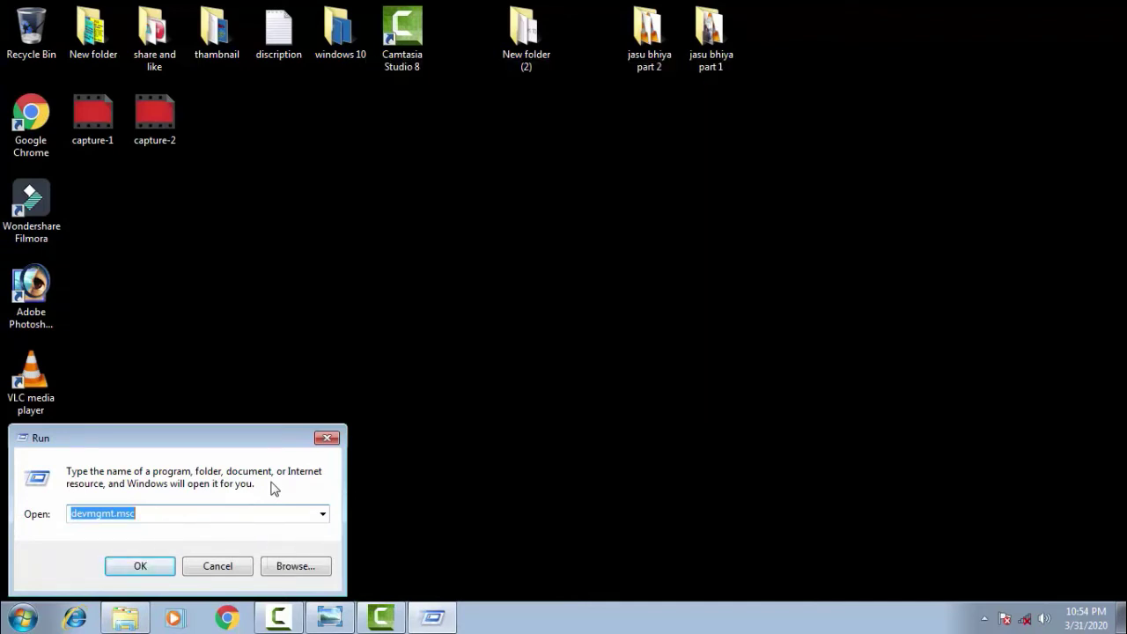
- Launch Device Manager, nudge its window right, and select Ethernet Controller under Other devices
key("Return")
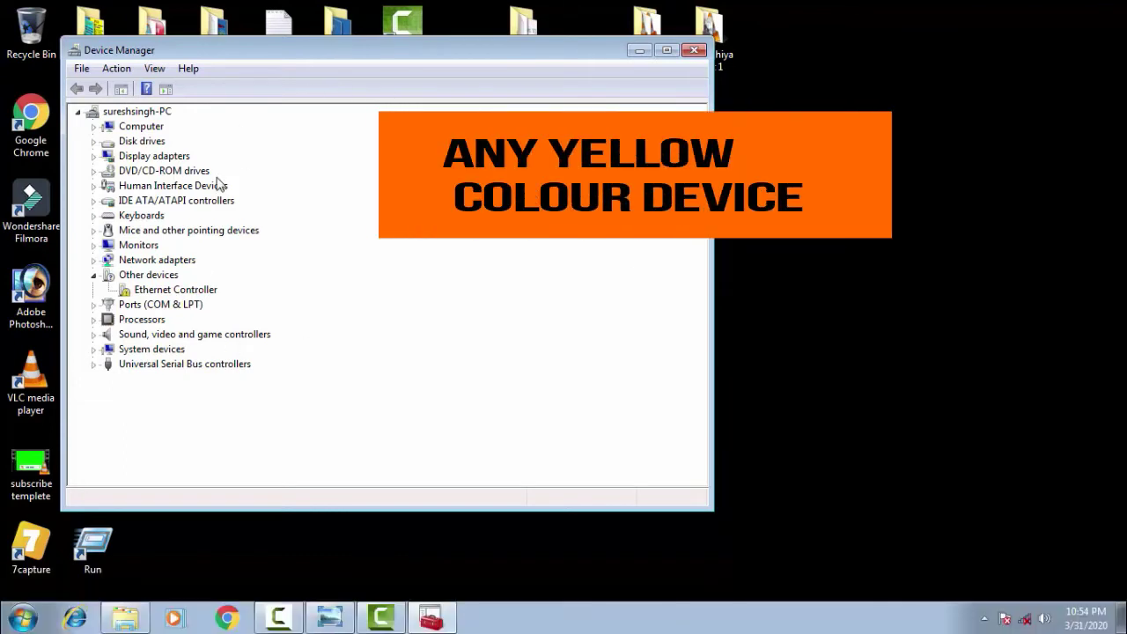
left_click_drag(387, 63, 469, 69)
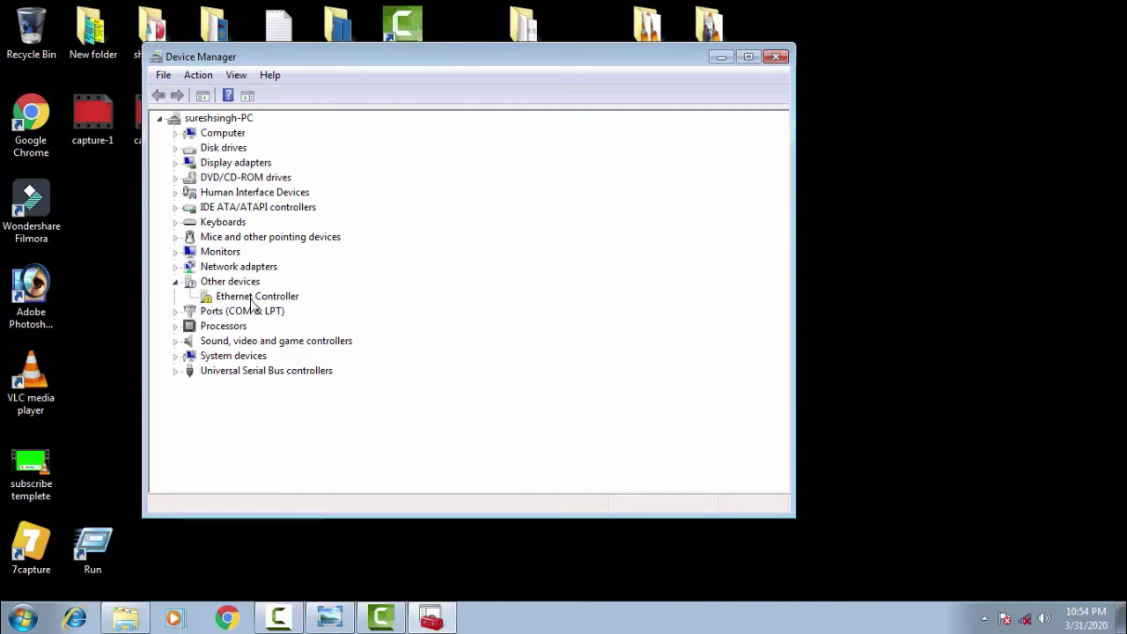
left_click(254, 300)
right_click(254, 303)
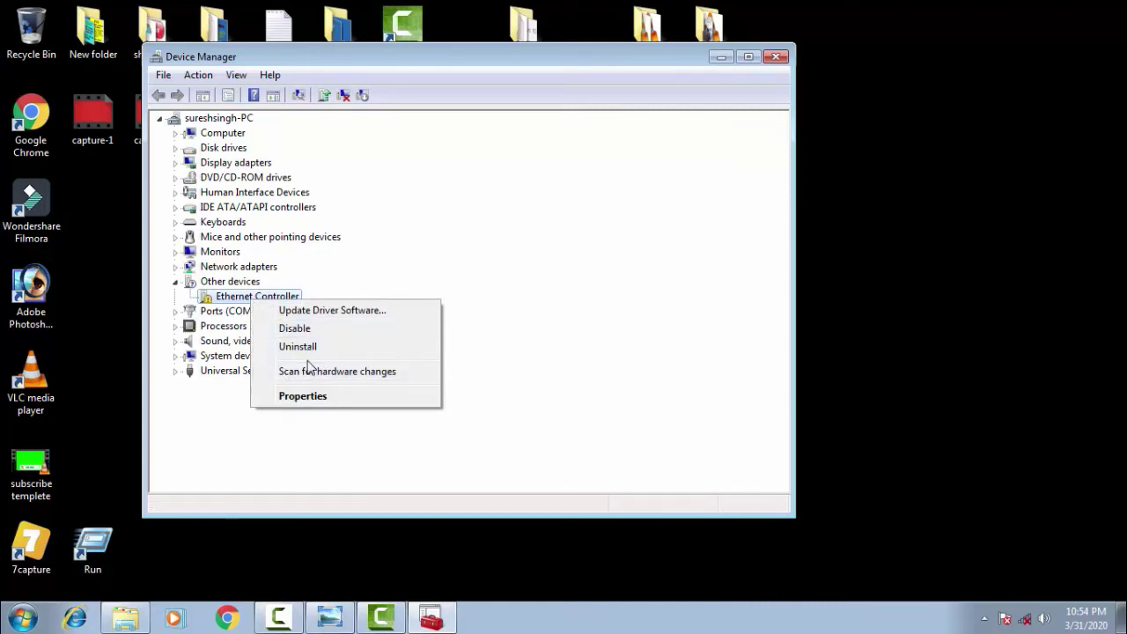
left_click(292, 400)
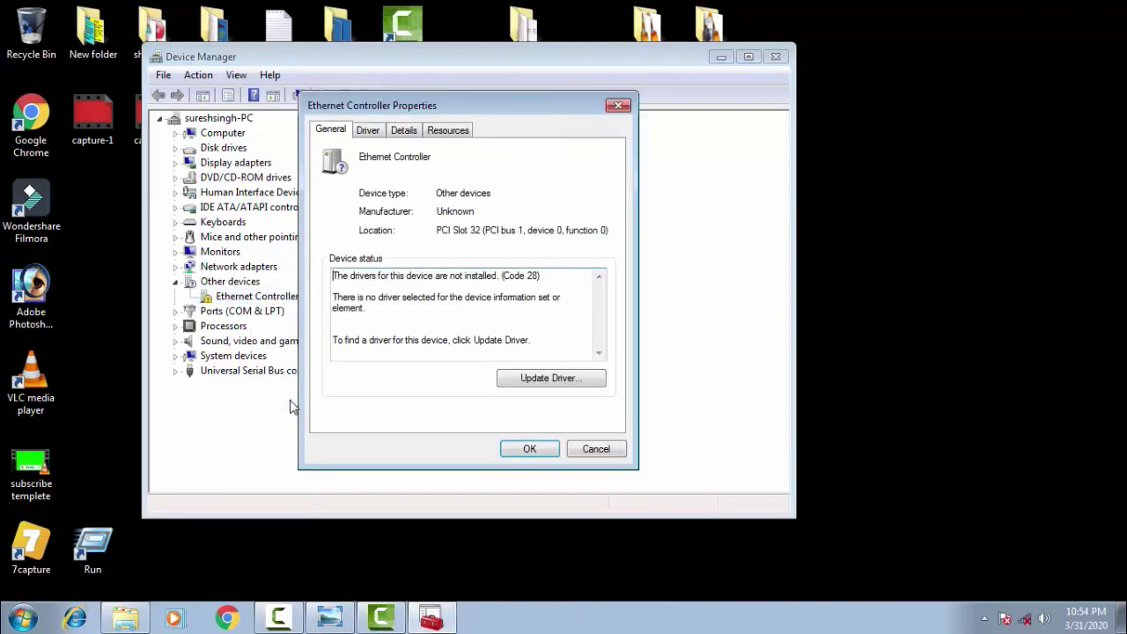
left_click(368, 132)
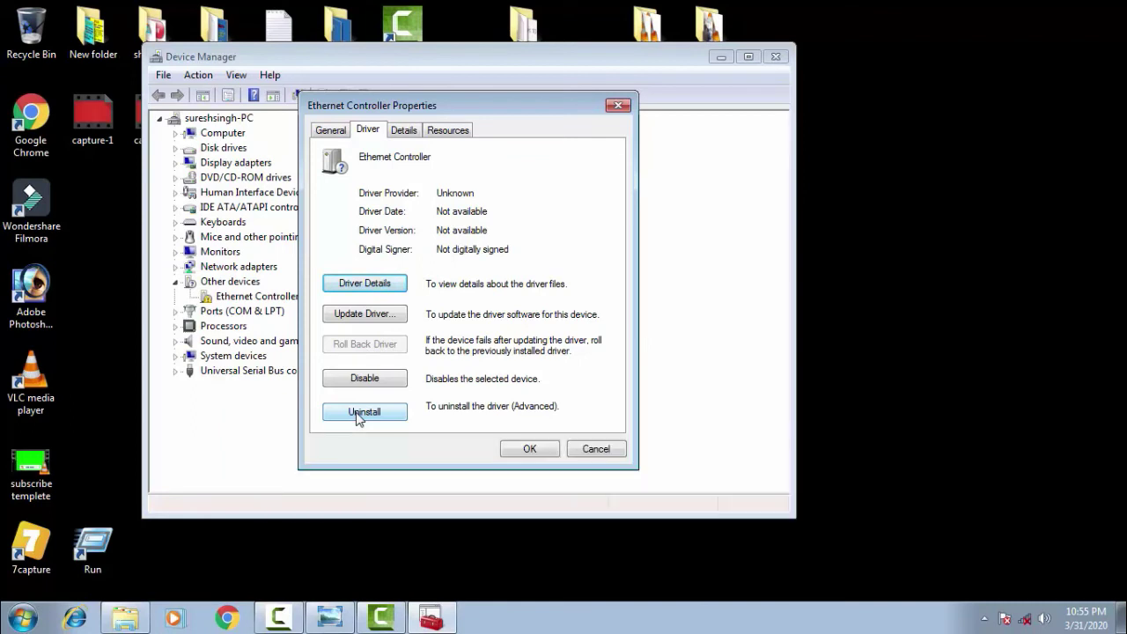
- Close Device Manager and run utilman from the Run history to get a command window
left_click(614, 455)
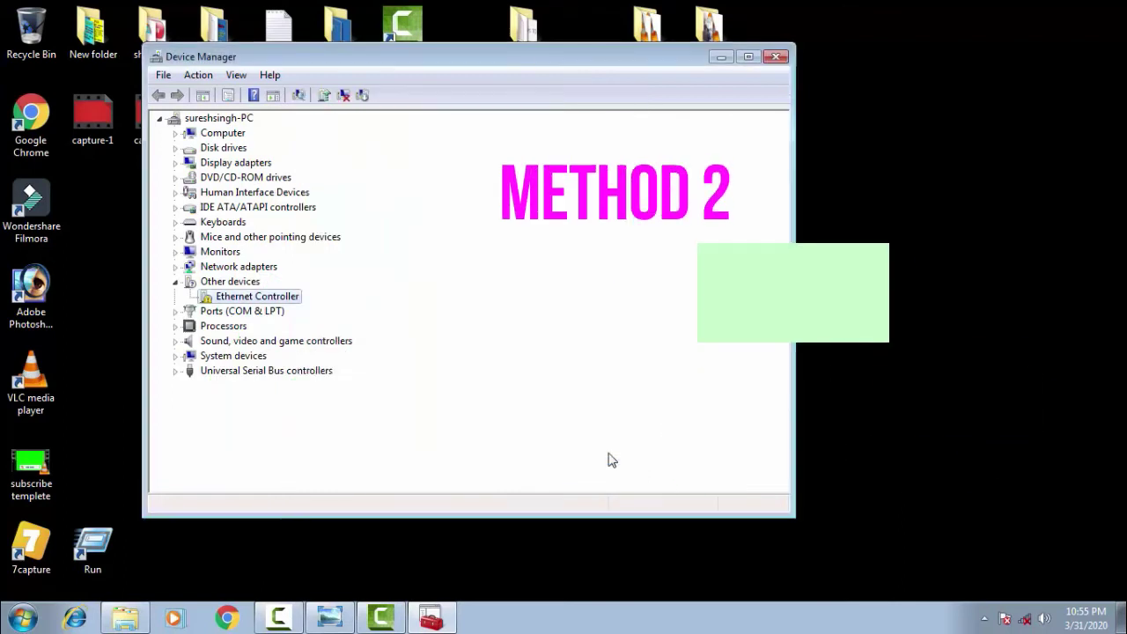
key("alt+F4")
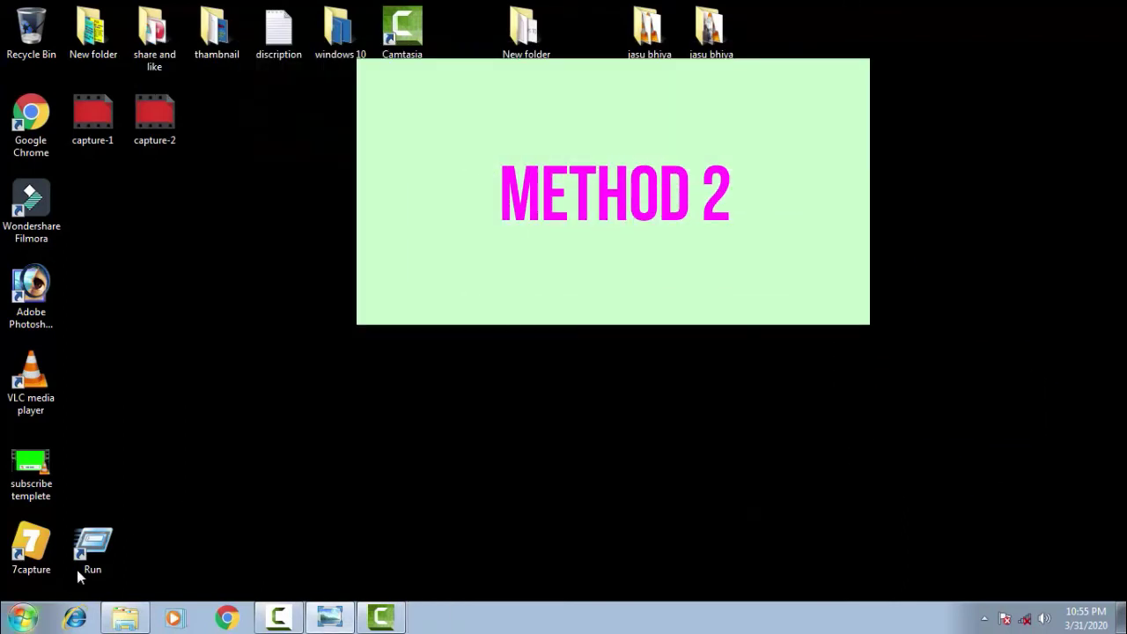
double_click(94, 548)
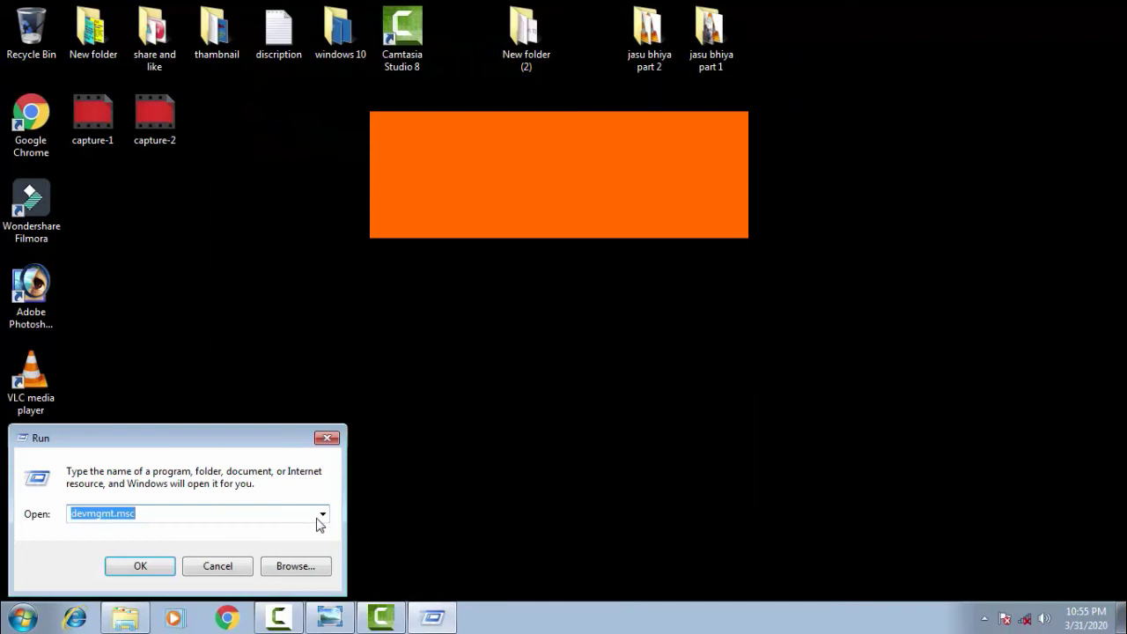
left_click(321, 516)
left_click(141, 541)
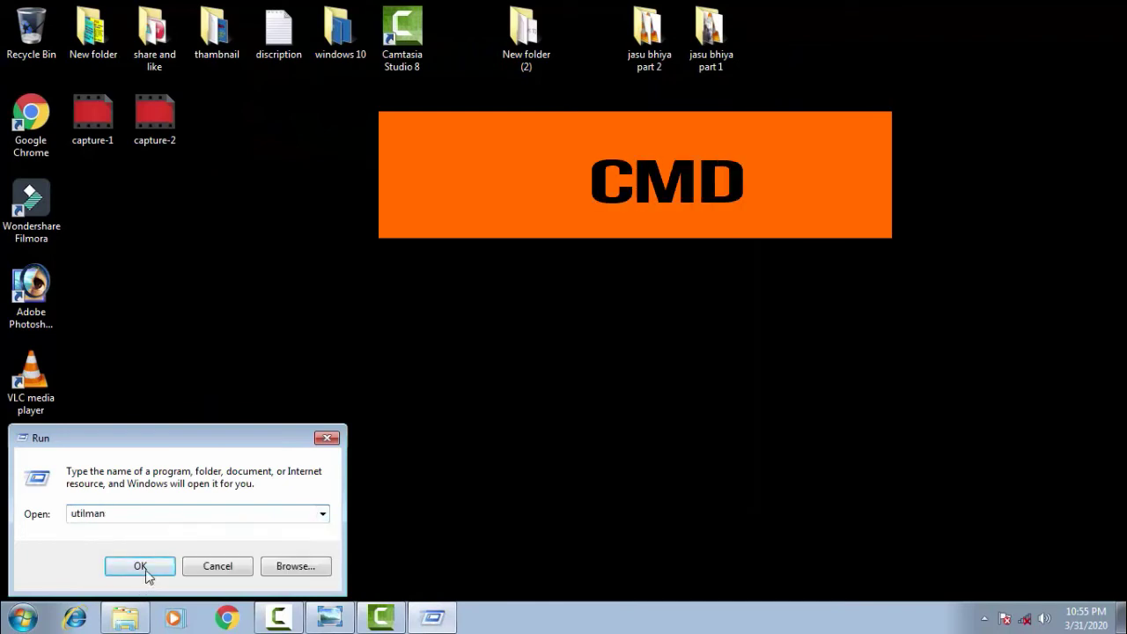
left_click(140, 566)
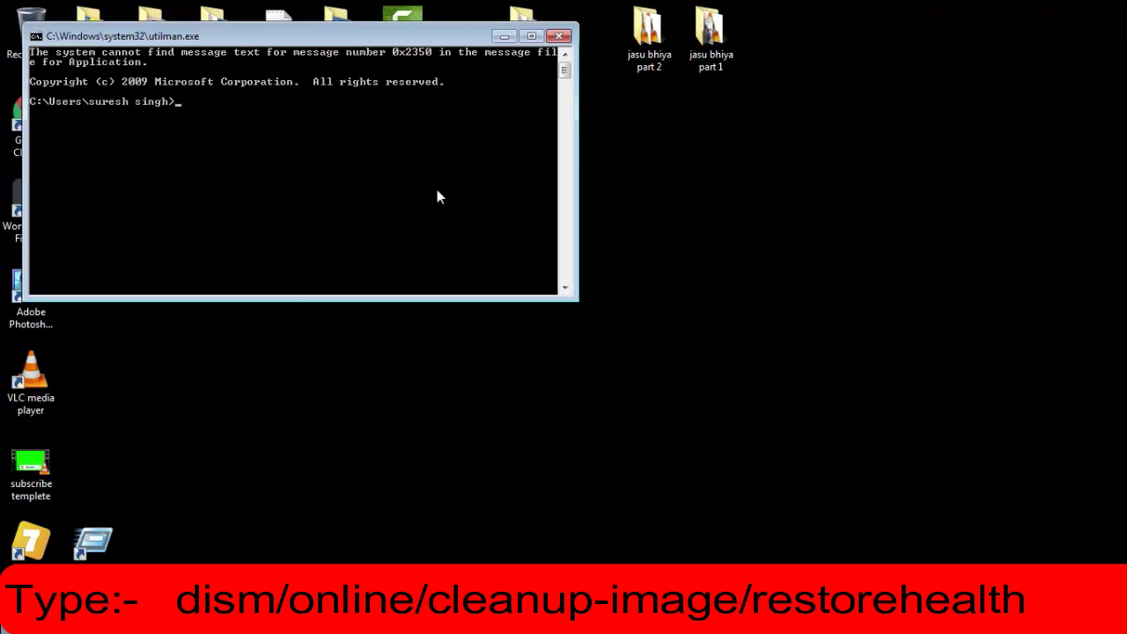
- Run dism/cleanup_image/restorehealth, which fails with Error 740 requiring elevation
type("dism/")
type("clea")
type("nup_")
type("image")
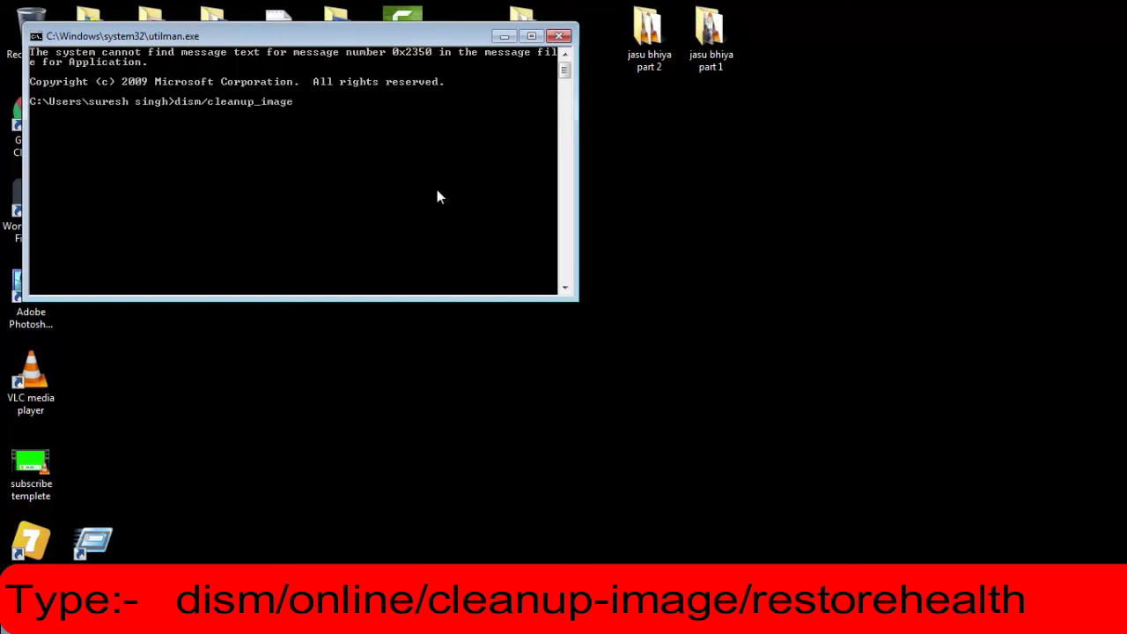
type("/re")
type("store")
type("hea")
type("lth")
key("Return")
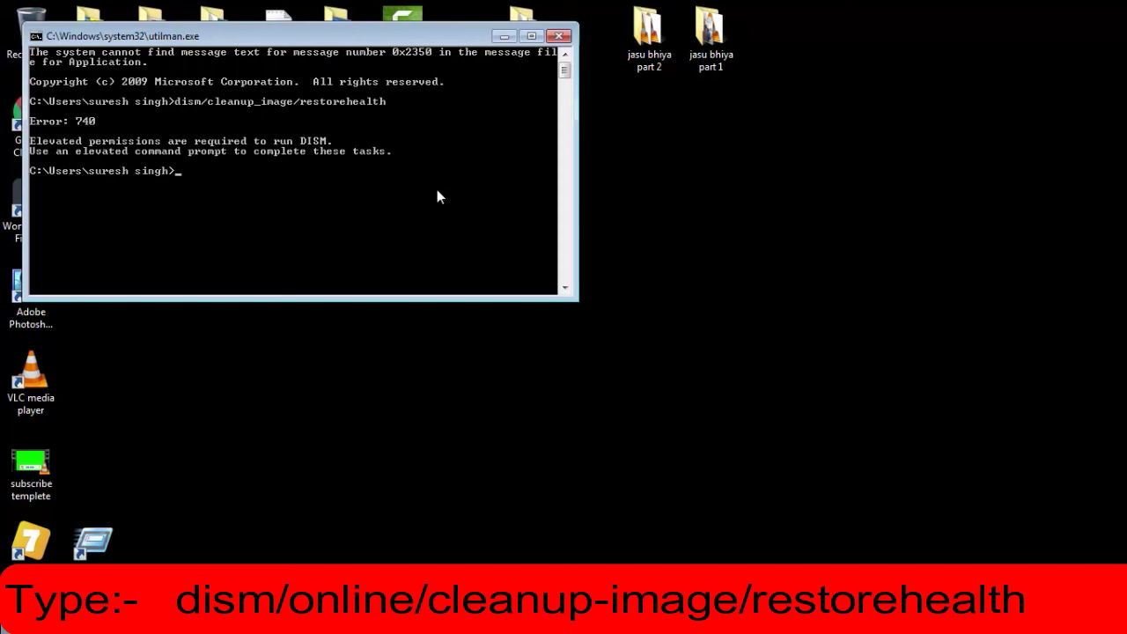
- Run sfc /scannow and chkdsk/r, both refused for lacking administrator rights
type("sfc /")
type("sca")
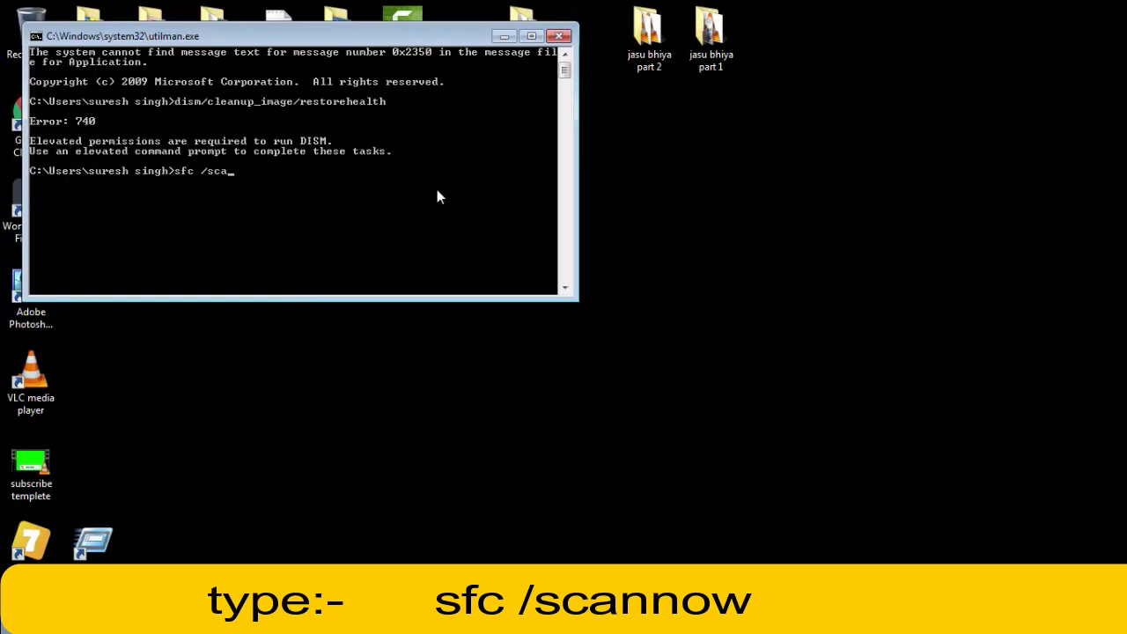
type("nnow")
key("Return")
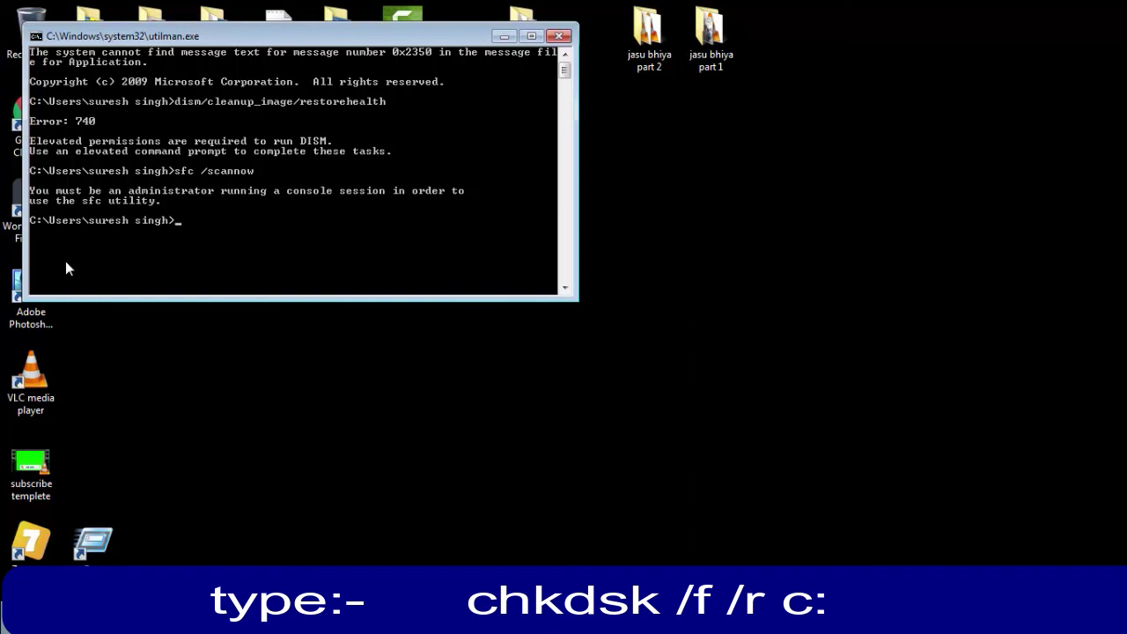
type("ch")
type("kds")
type("k")
type("/r")
key("Return")
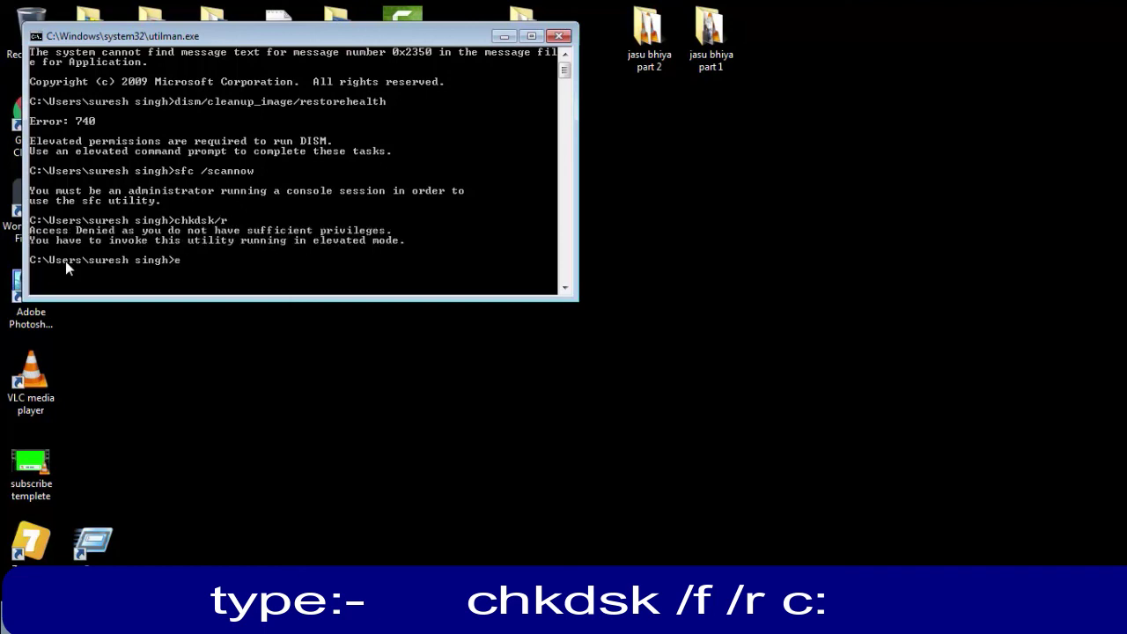
- Enter exit to close the Command Prompt window
type("x")
type("it")
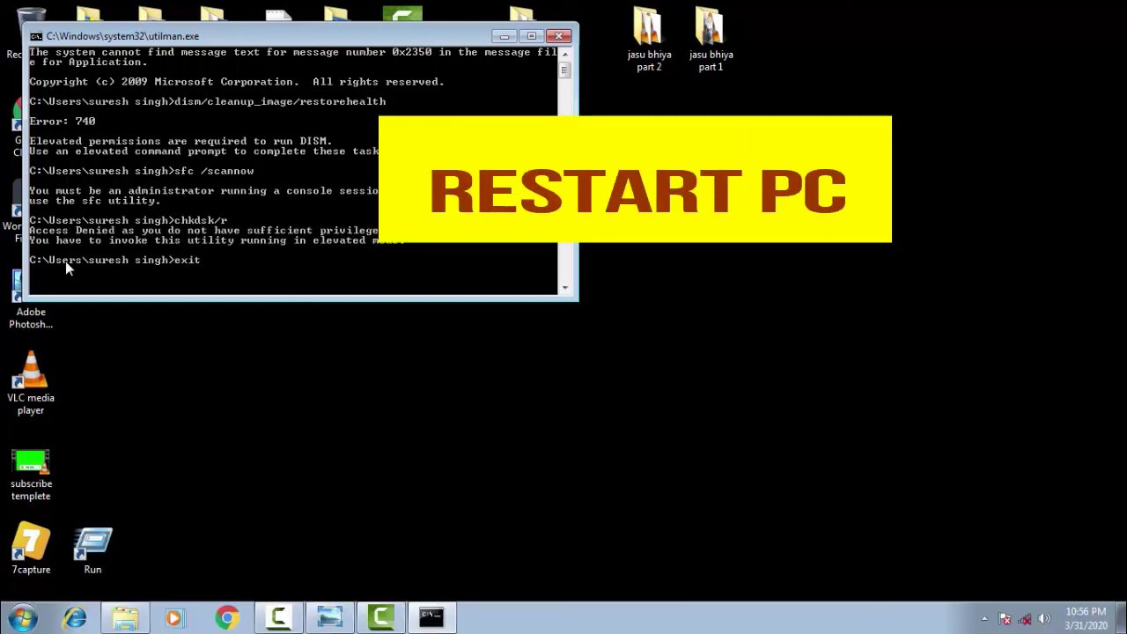
key("Return")
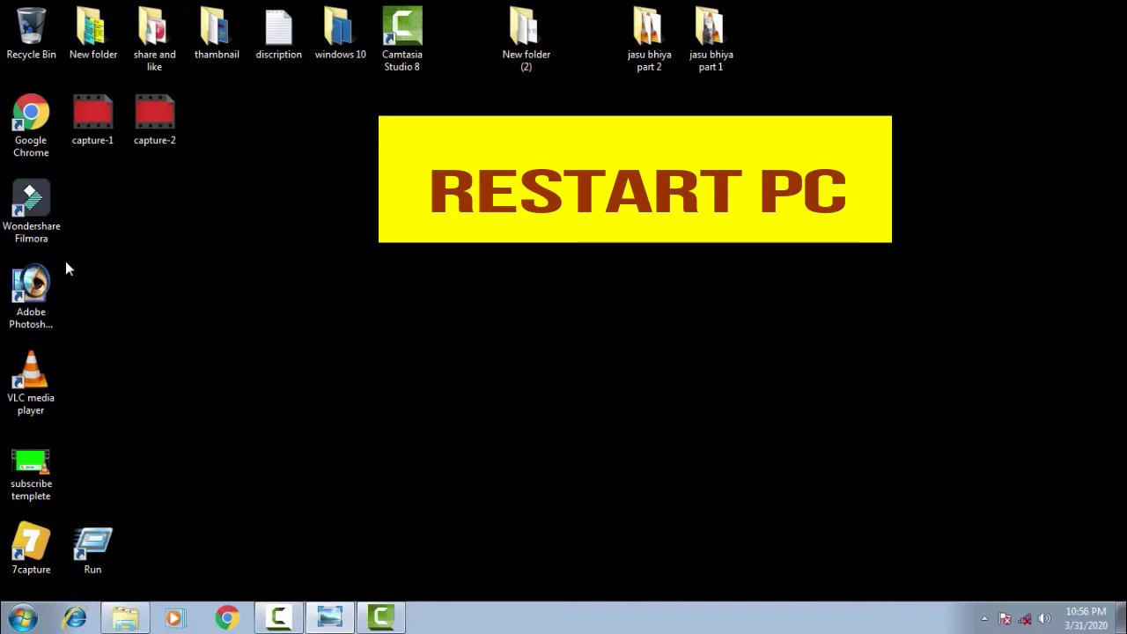